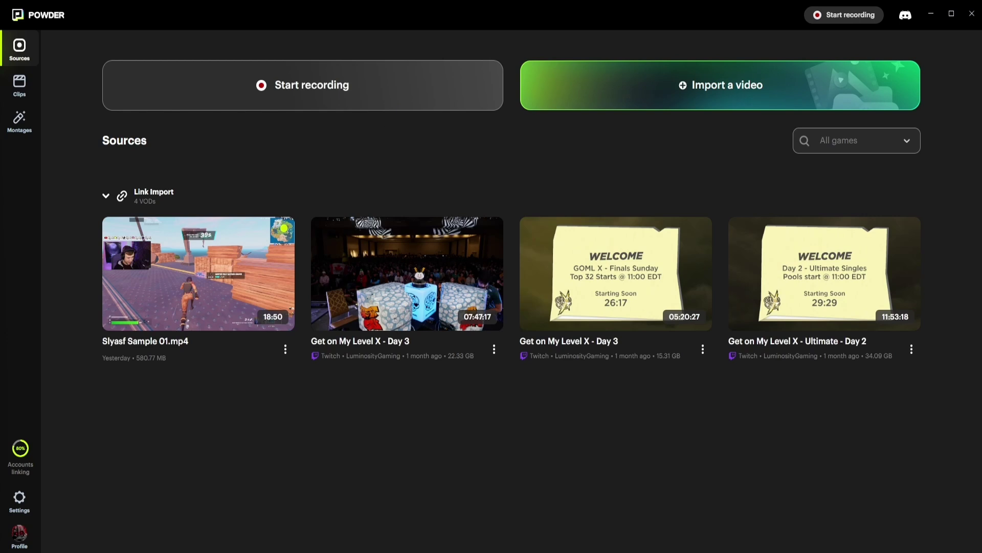
Import the video Slyasf Sample 01.mp4 and analyze it with Universal game support and English (optimized).
left_click(687, 108)
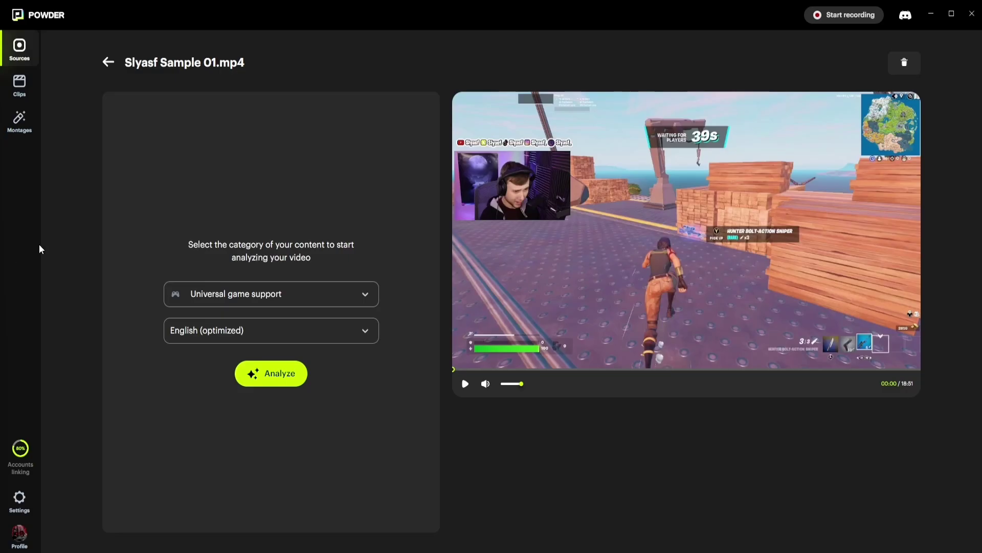
left_click(269, 293)
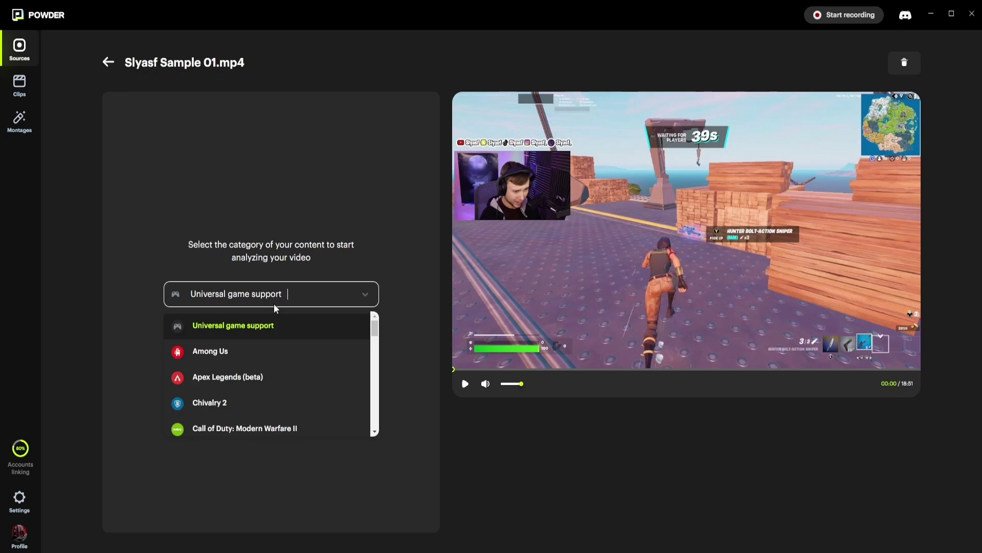
scroll(273, 327, "down", 1)
scroll(270, 338, "down", 2)
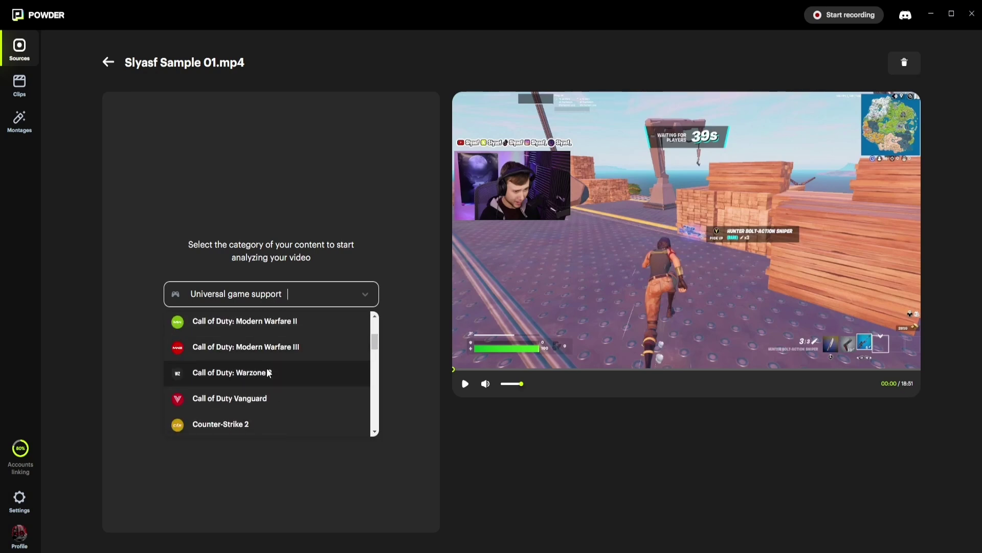
scroll(266, 386, "down", 4)
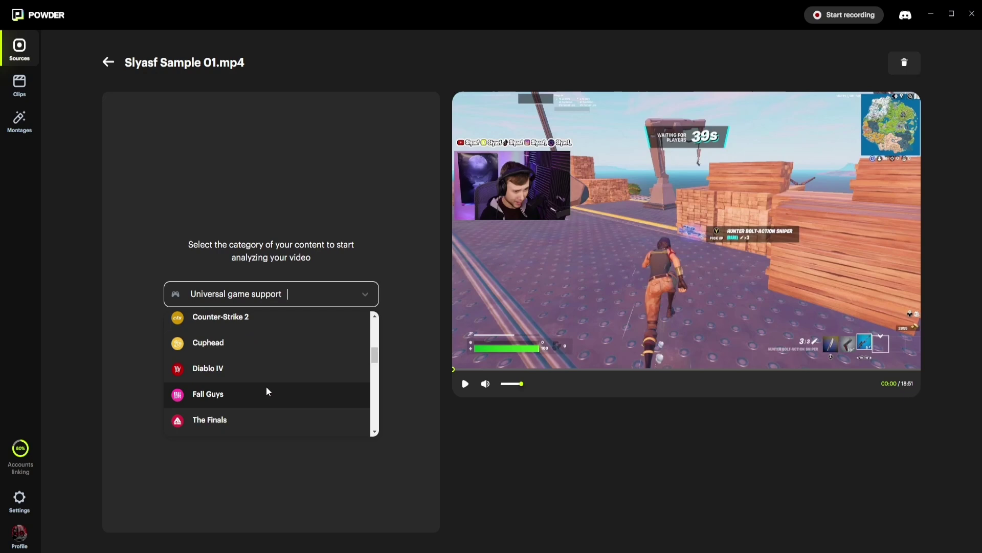
scroll(266, 386, "up", 4)
scroll(266, 385, "up", 4)
left_click(236, 296)
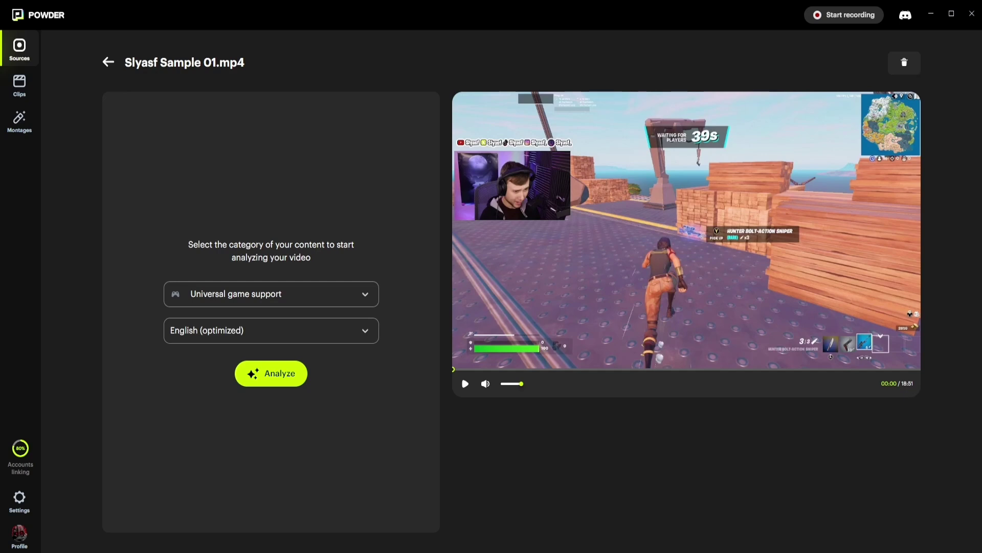
left_click(289, 372)
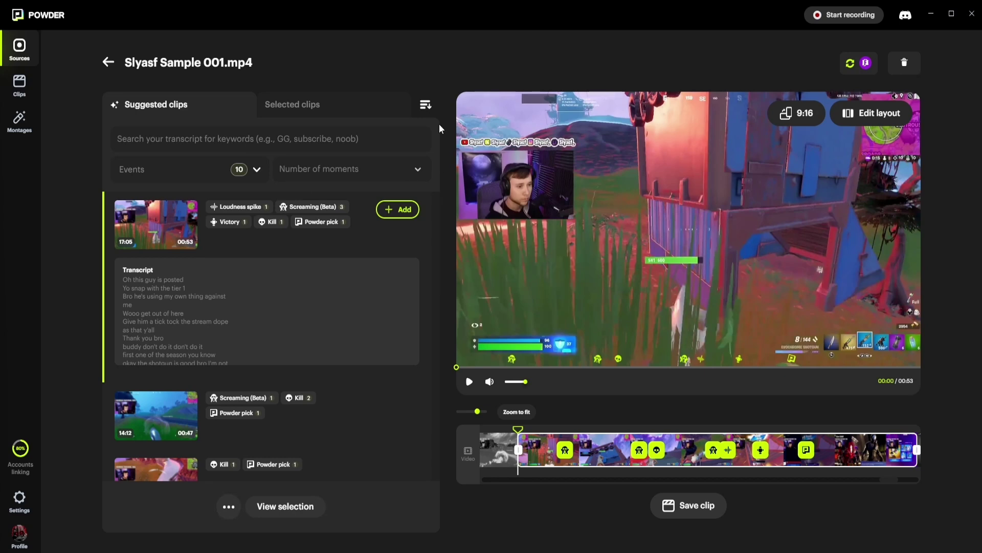
Examine the suggested clips' sorting options and the Video, Audio and Other event filter categories.
left_click(425, 107)
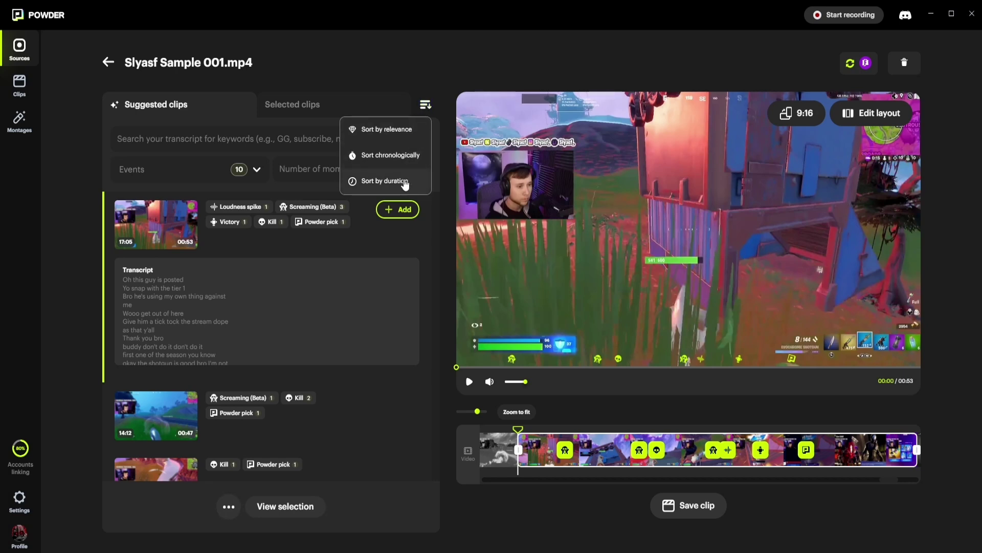
left_click(383, 181)
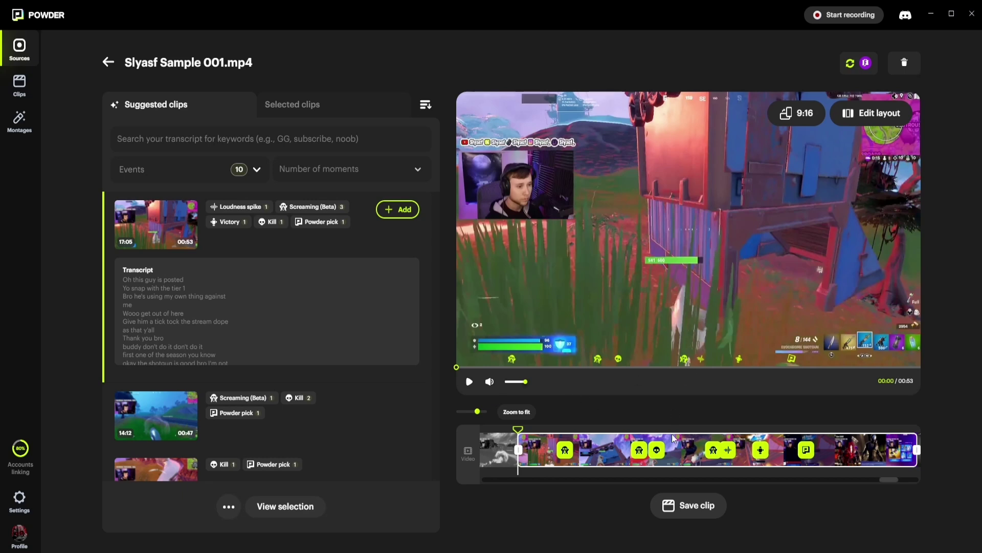
left_click(257, 170)
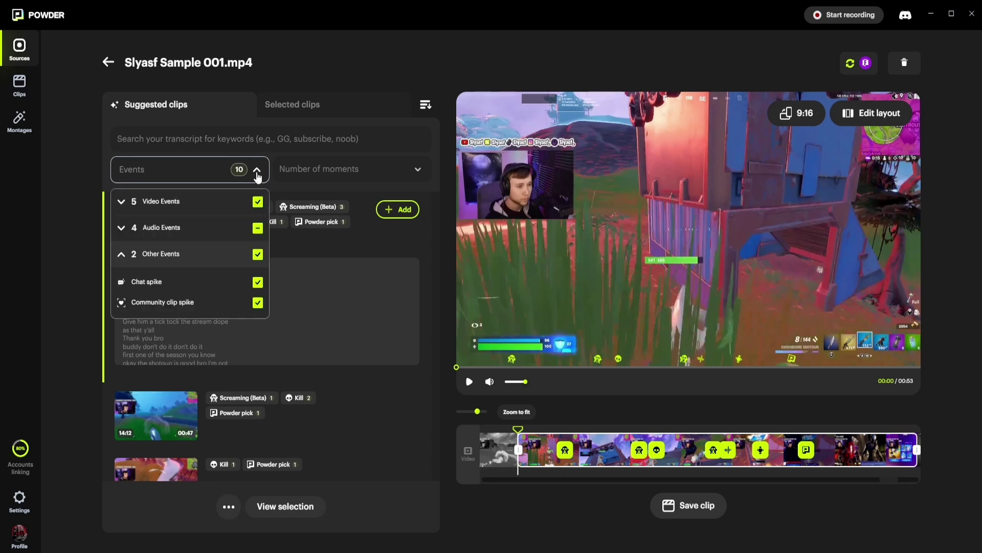
left_click(176, 204)
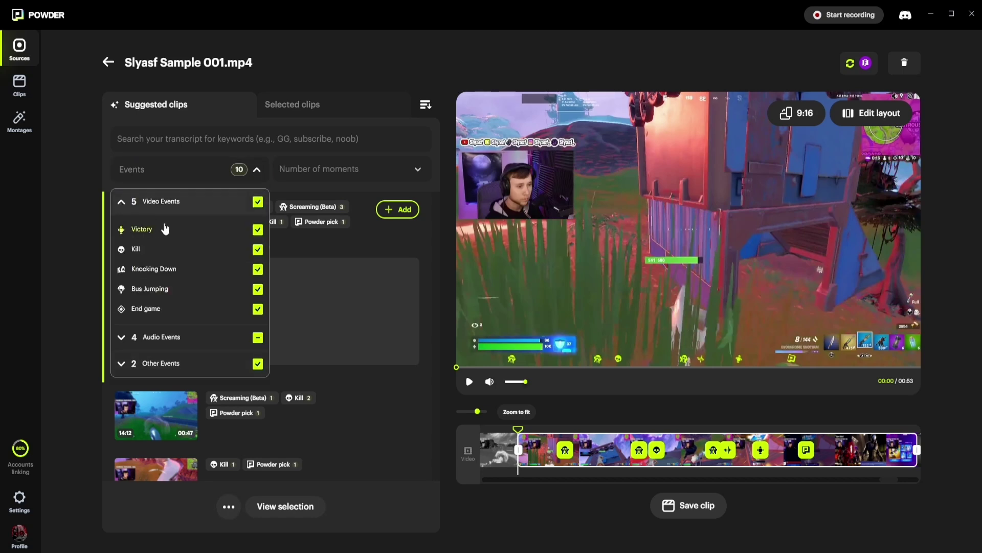
left_click(124, 210)
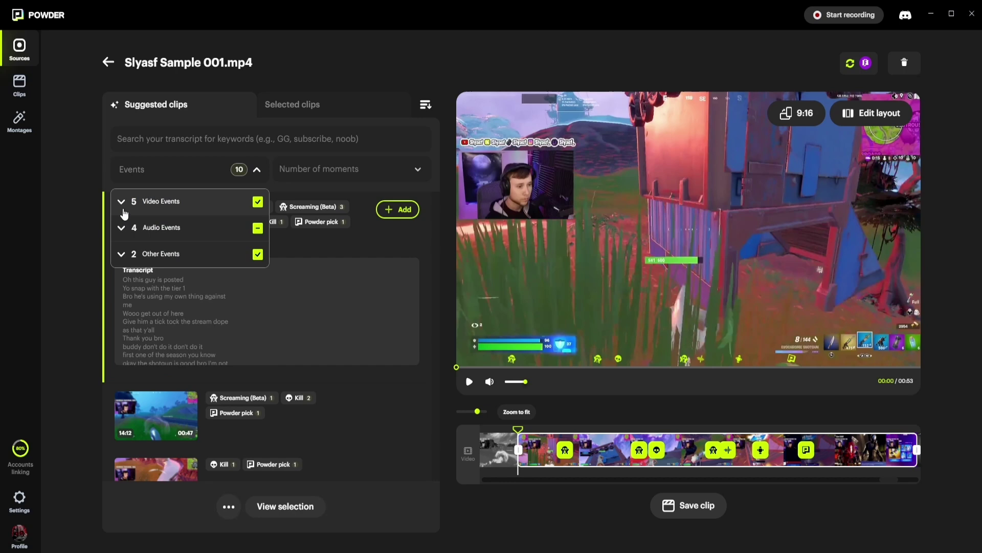
left_click(121, 228)
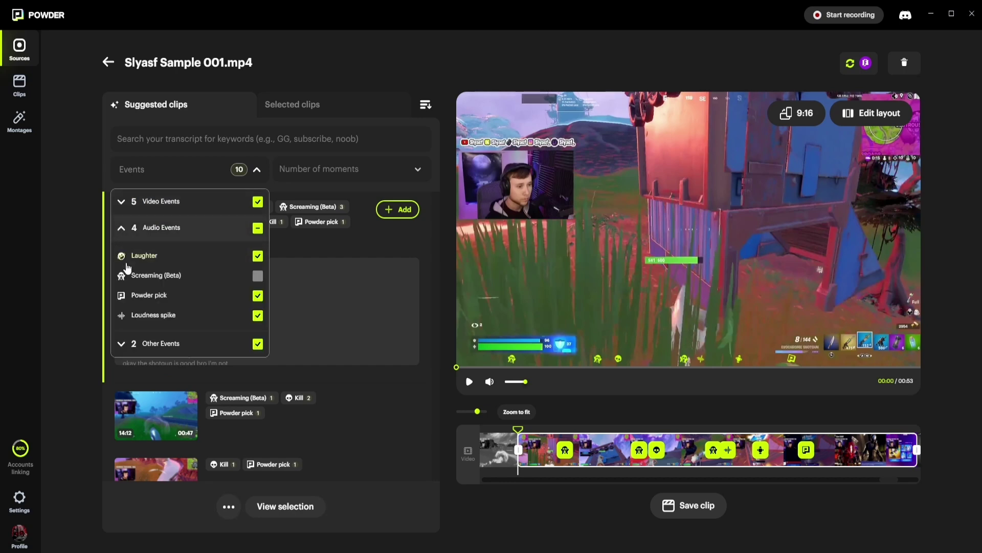
left_click(123, 343)
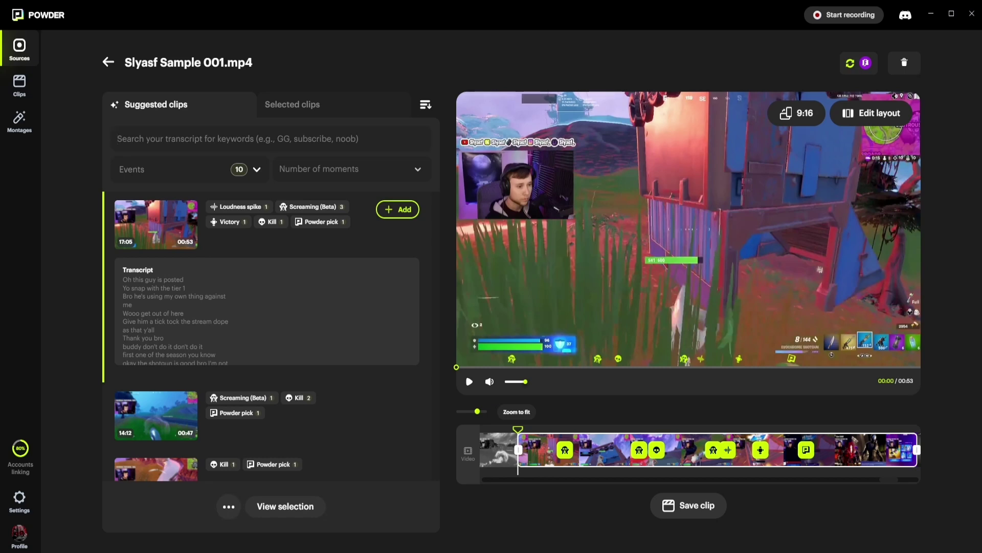
Search the transcript for the keywords TikTok and Twitch and examine the matching clips' transcripts.
left_click(198, 140)
type("TikTok")
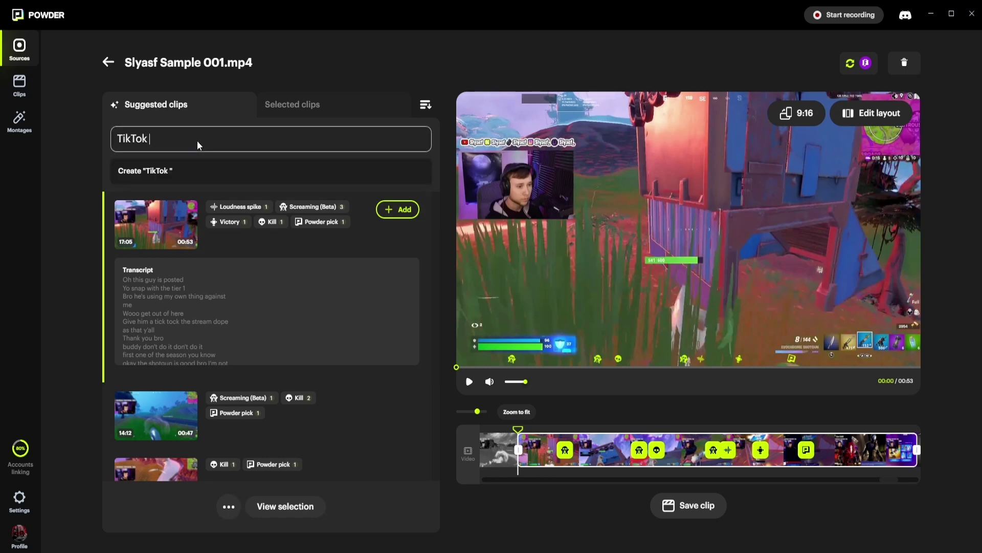
key("ctrl+z")
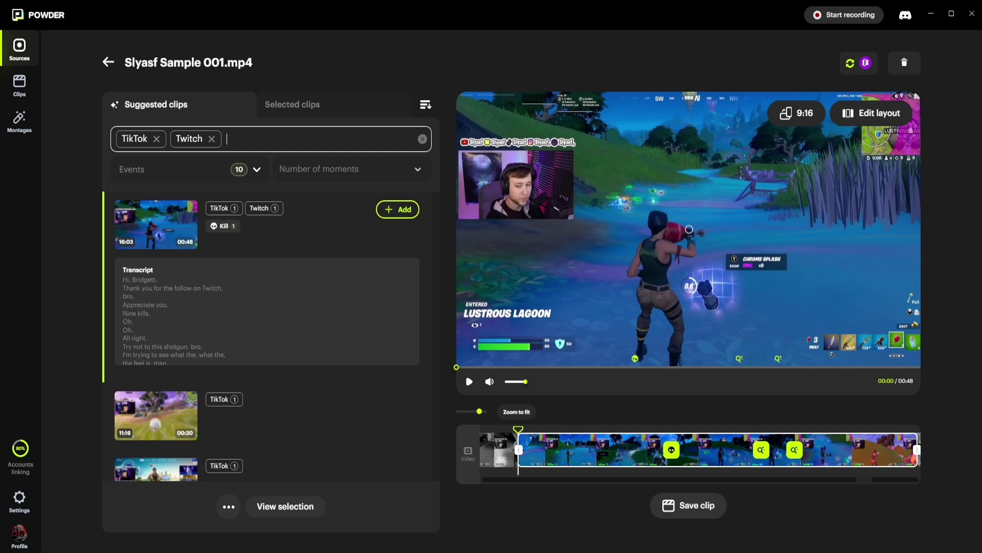
scroll(261, 318, "down", 2)
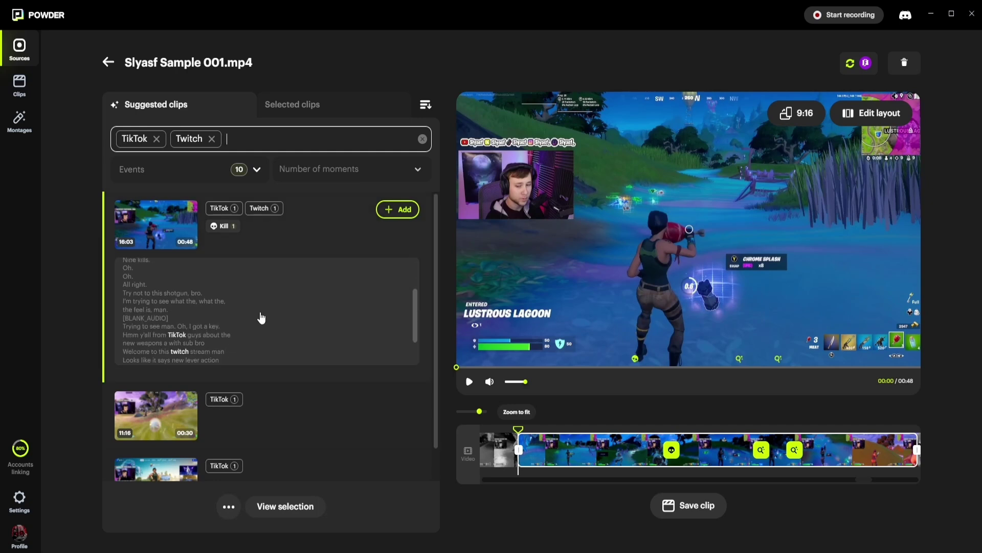
scroll(261, 318, "down", 2)
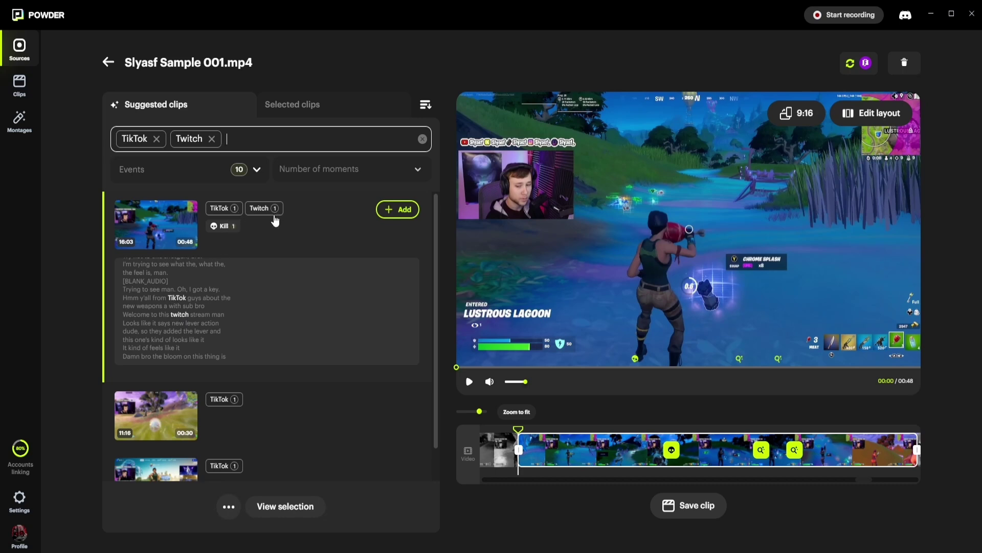
scroll(284, 346, "down", 1)
scroll(287, 363, "up", 5)
scroll(344, 394, "down", 1)
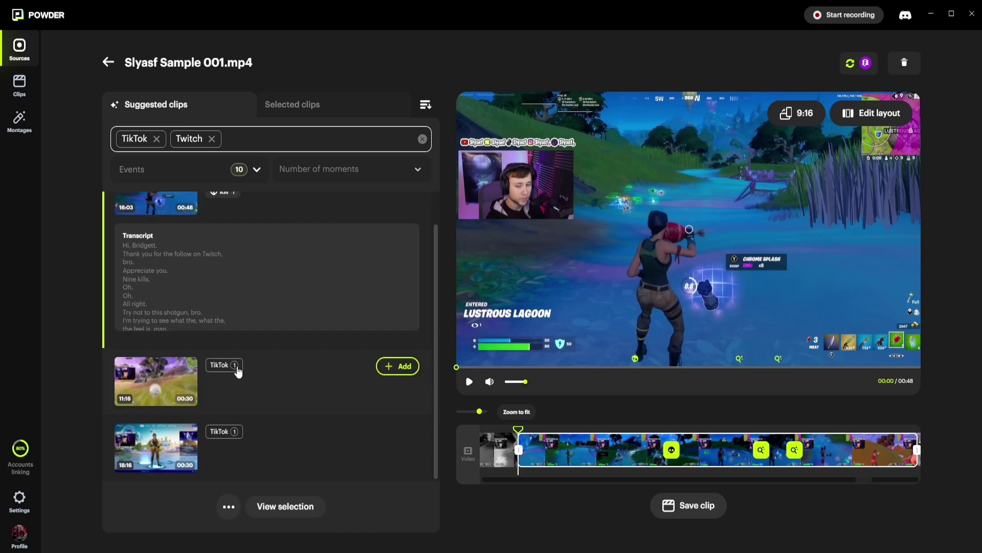
mouse_move(242, 432)
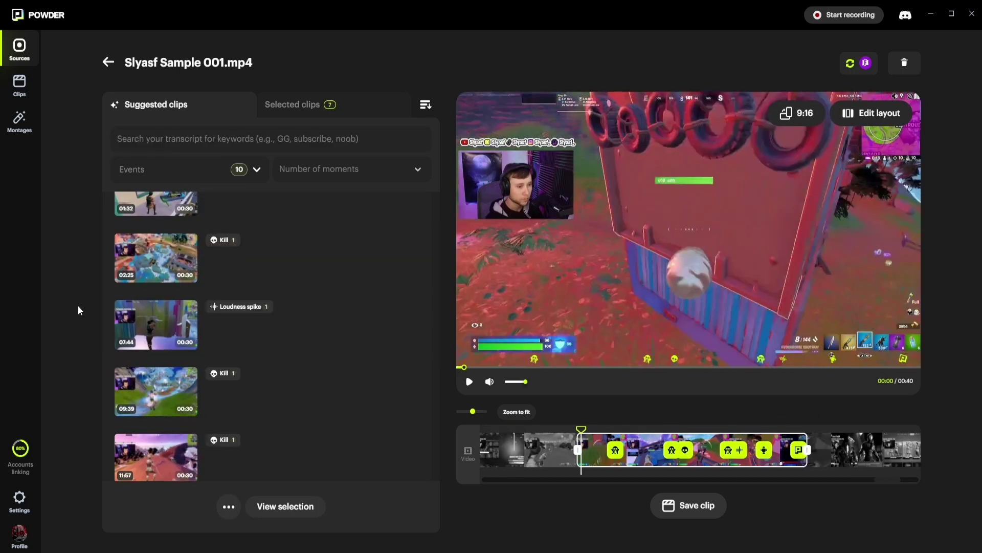
Add the Loudness spike clip at 07:44 to the selection and show the selected clips.
mouse_move(298, 309)
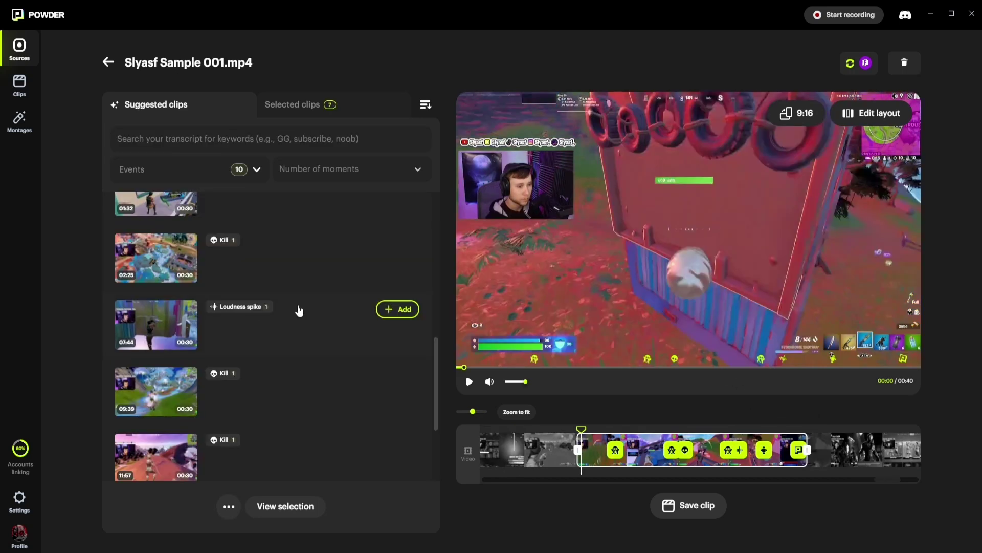
left_click(391, 311)
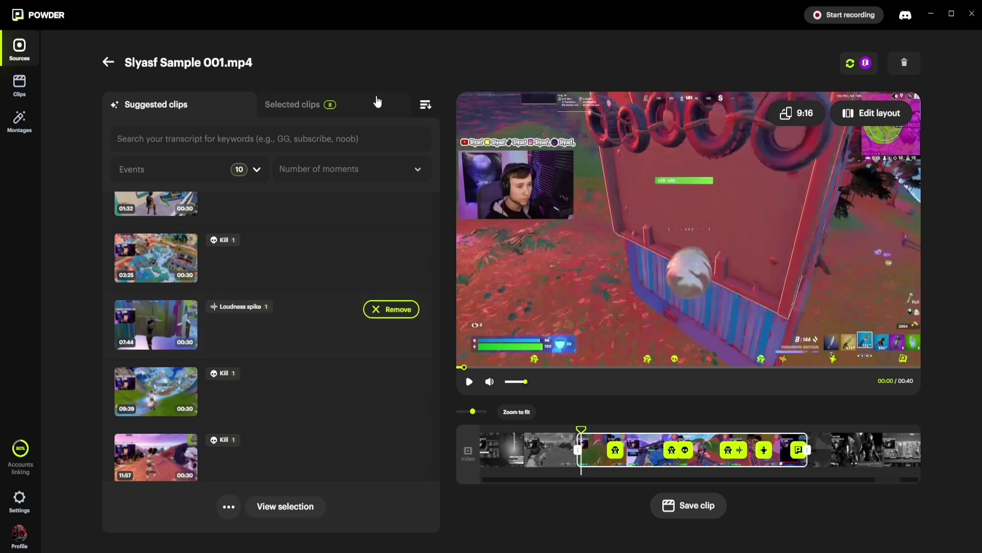
left_click(358, 105)
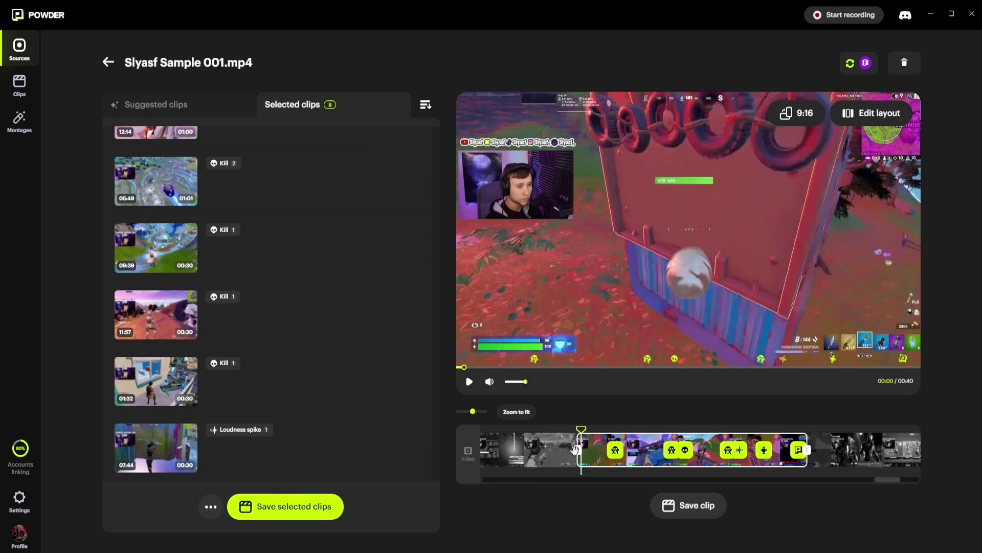
Trim the previewed clip's start and end on the timeline to 28 seconds, and save all selected clips.
left_click_drag(575, 450, 589, 449)
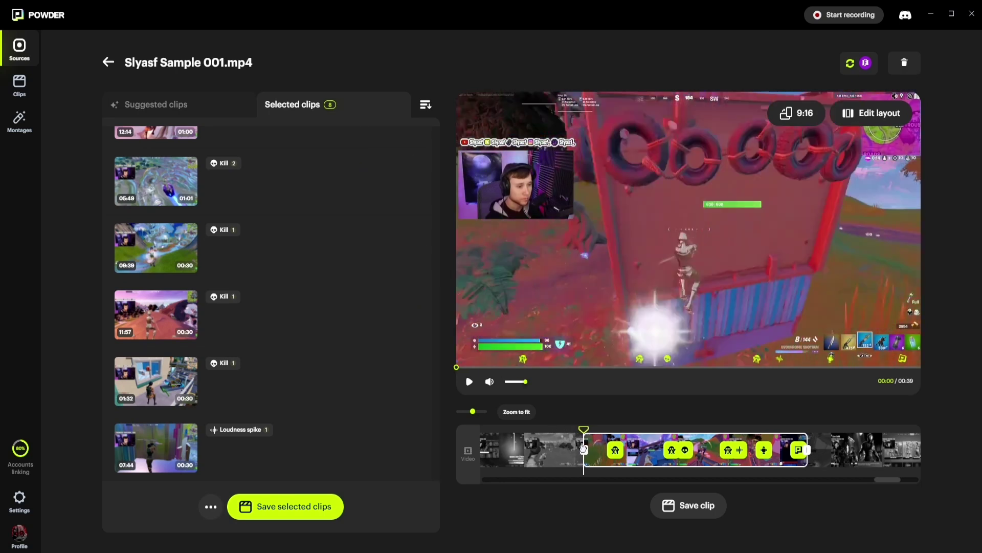
left_click_drag(589, 449, 582, 449)
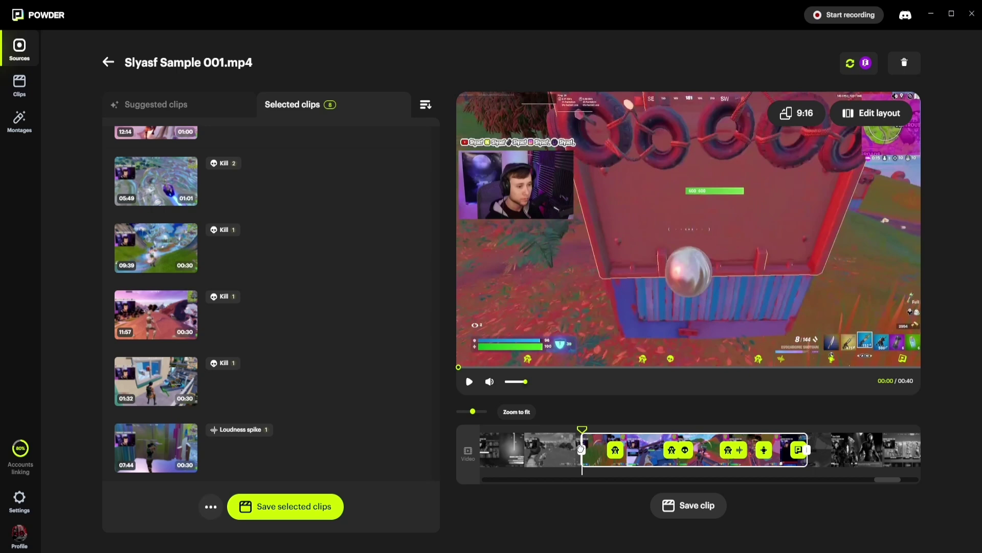
left_click_drag(581, 448, 586, 449)
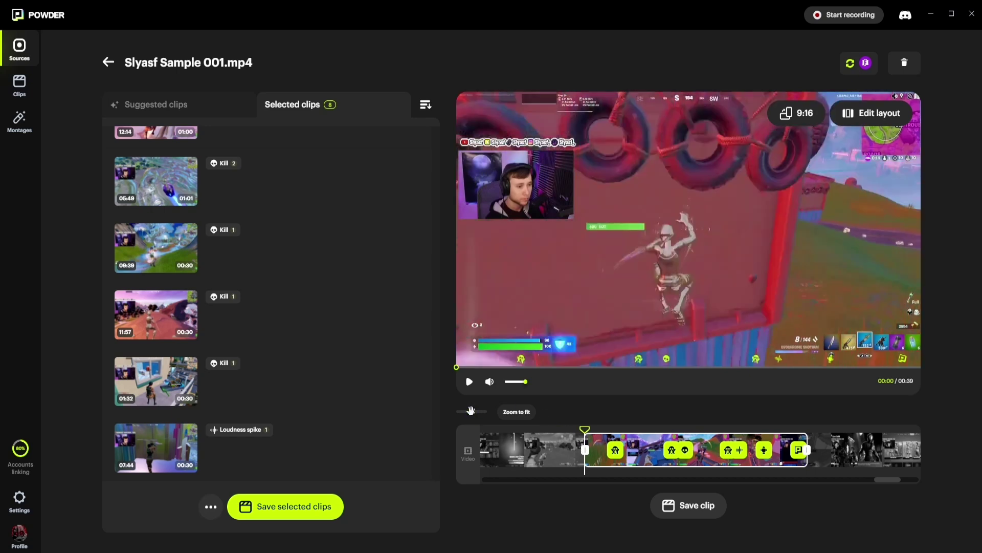
left_click(471, 410)
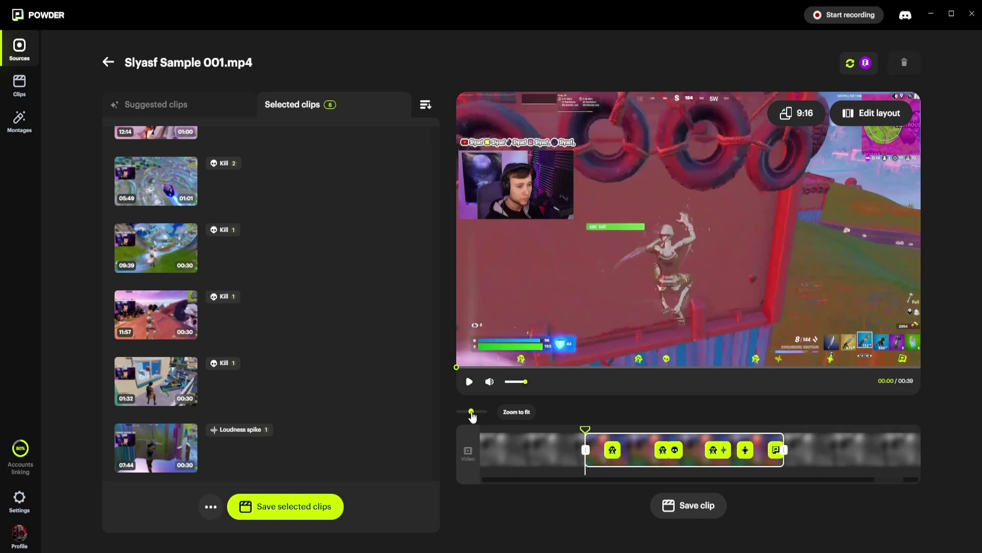
left_click_drag(471, 411, 475, 411)
left_click_drag(829, 449, 777, 450)
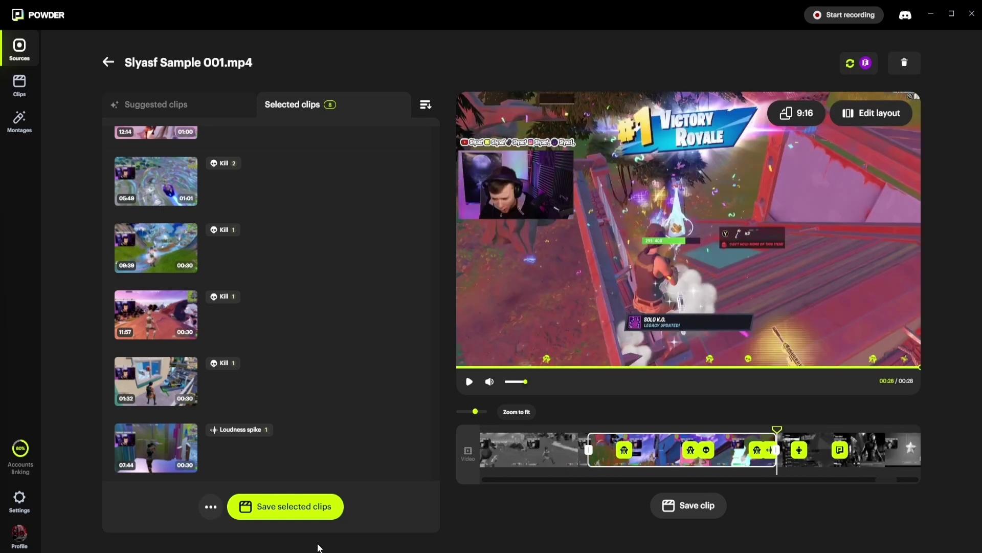
left_click(300, 517)
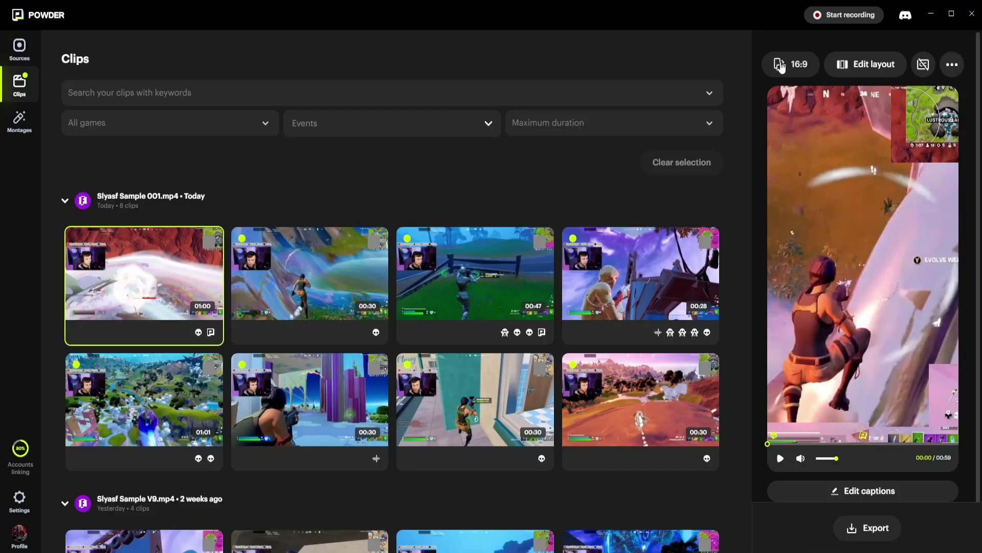
Compare the first saved clip in horizontal and vertical format, and leave it set to horizontal 16:9.
left_click(782, 67)
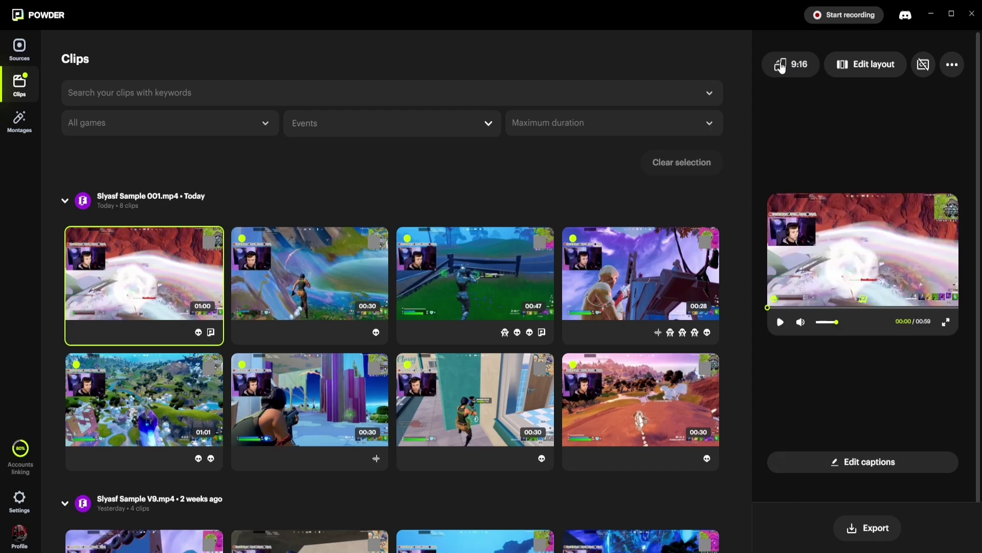
left_click(781, 67)
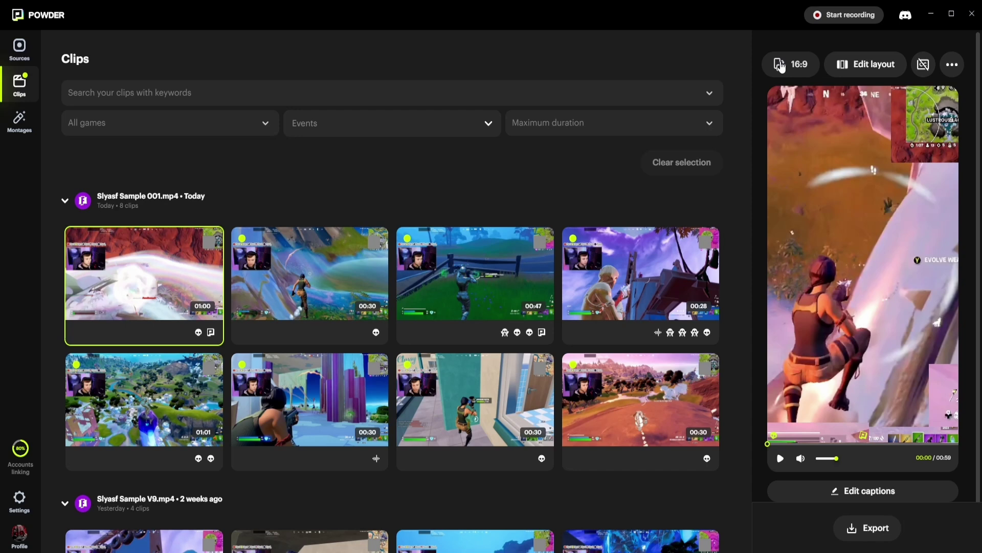
left_click(781, 67)
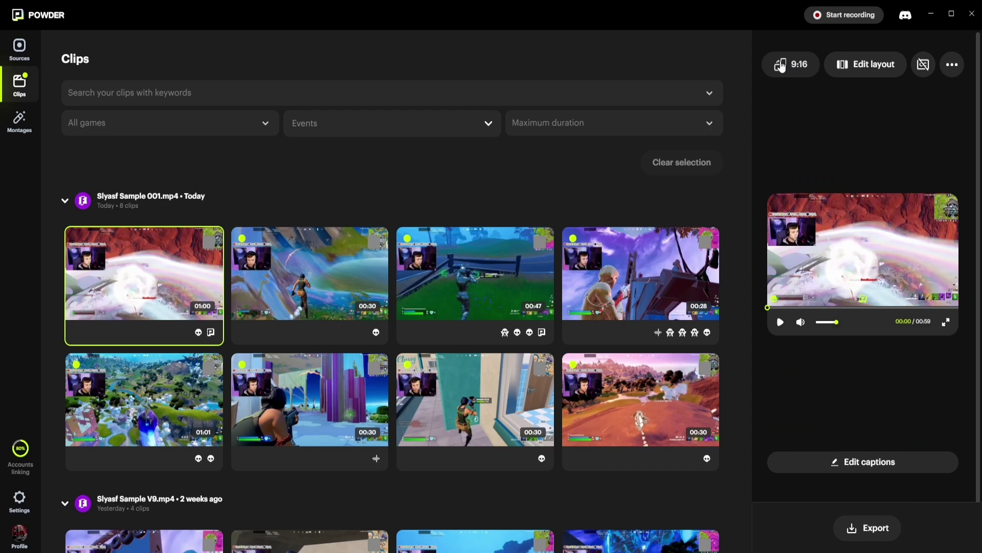
Open the first clip's layout for editing and adjust the webcam layer's position and size in the vertical preview.
left_click(842, 74)
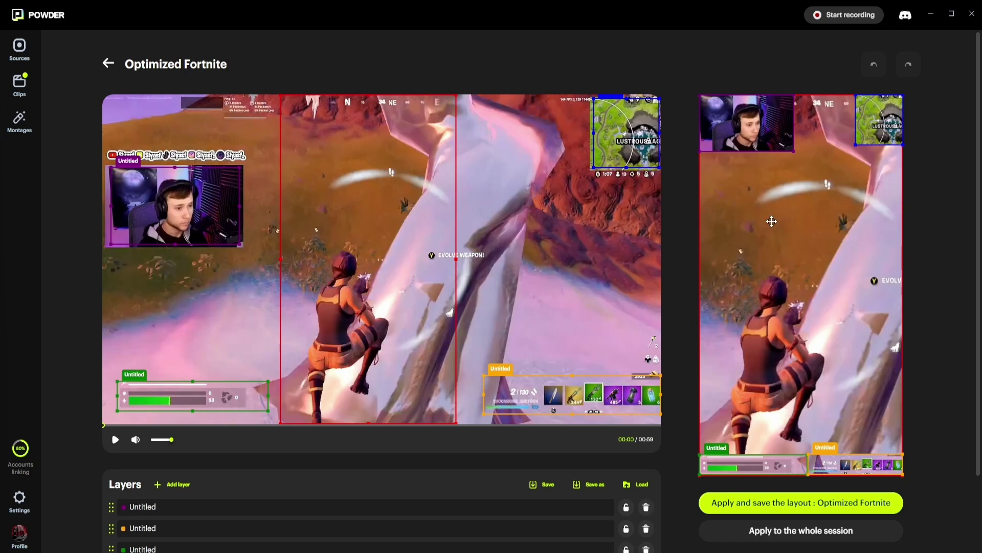
mouse_move(717, 136)
left_mouse_down()
mouse_move(718, 210)
mouse_move(718, 134)
left_mouse_up()
mouse_move(795, 152)
left_mouse_down()
mouse_move(819, 181)
mouse_move(793, 163)
left_mouse_up()
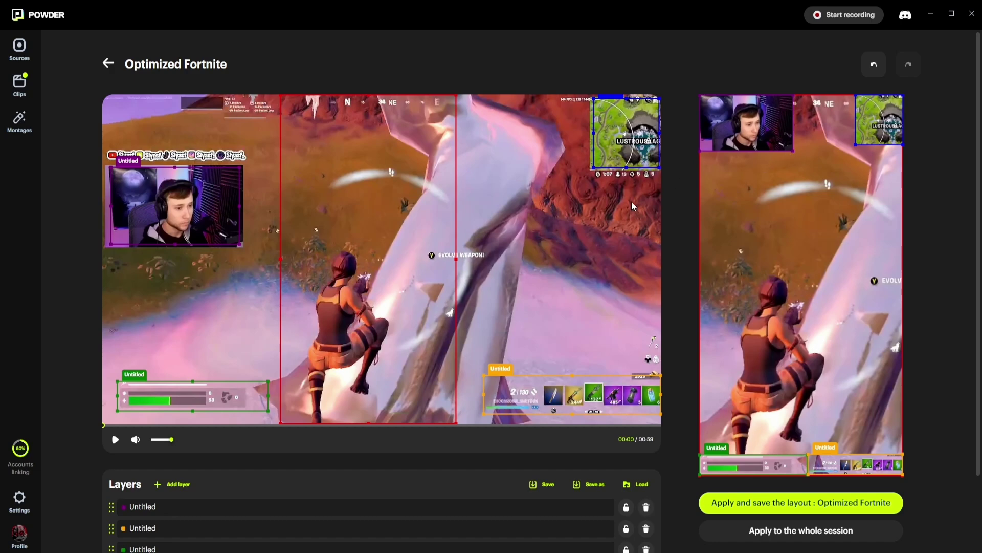
Browse the game layout templates available for import without importing one.
left_click(643, 484)
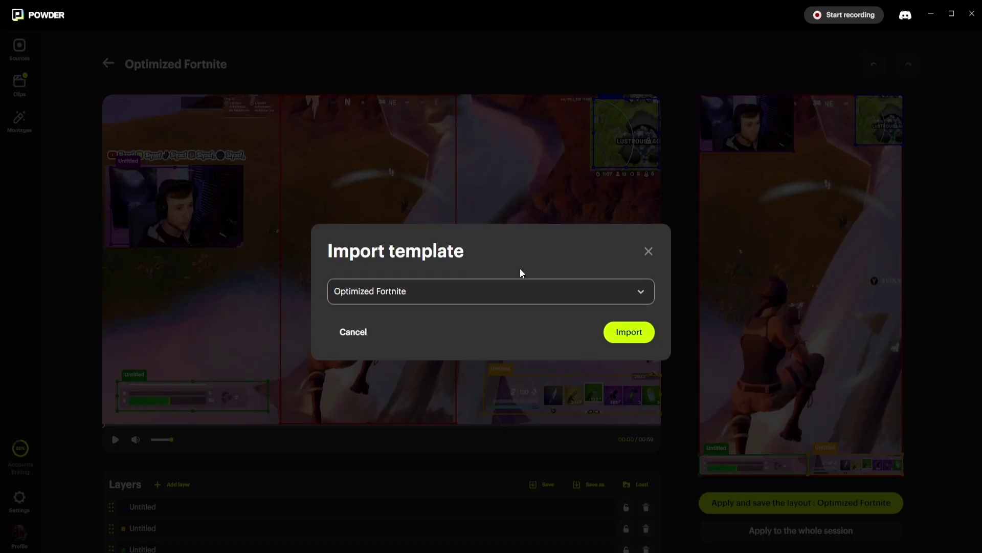
left_click(517, 284)
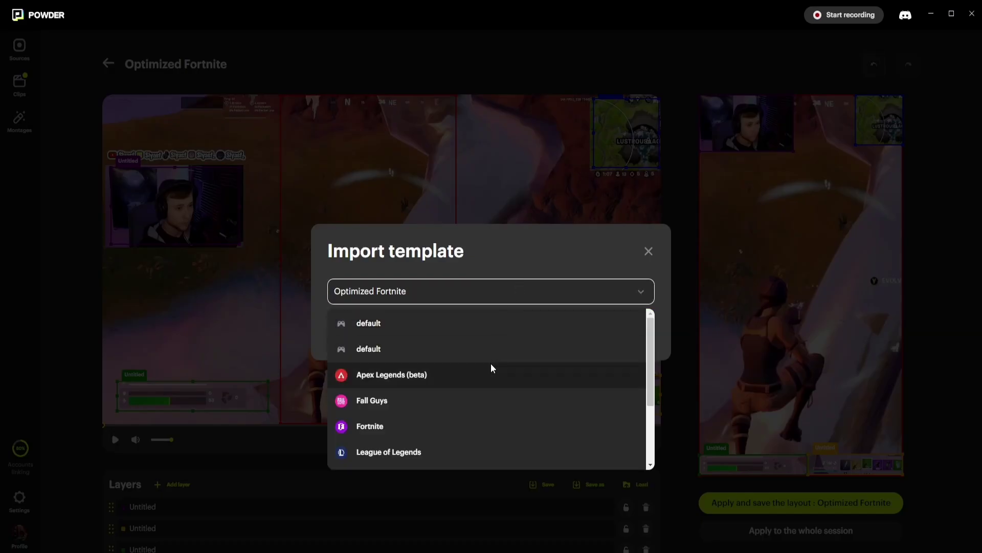
left_click(257, 461)
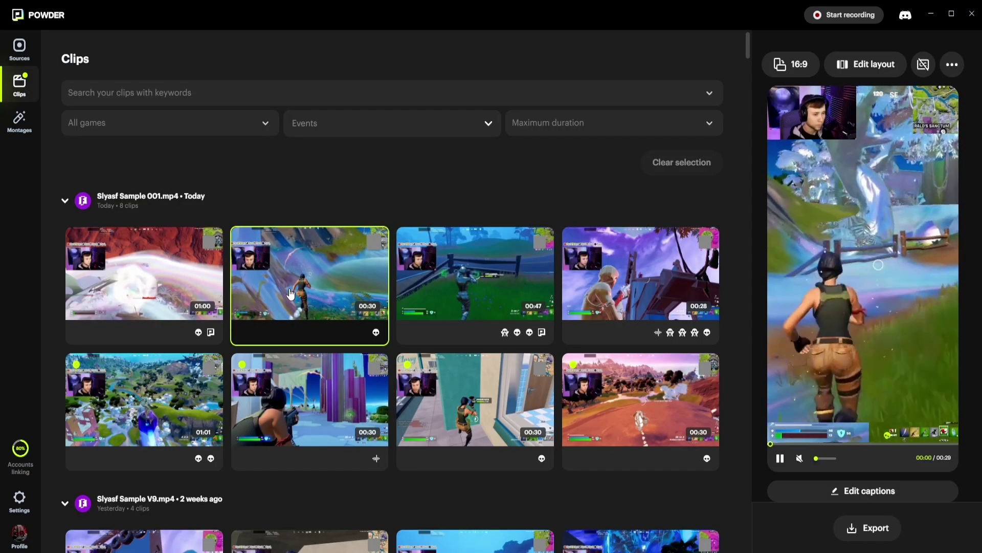
Preview the 00:47 clip, select the first four clips of Slyasf Sample 001.mp4 in order, and open them in the video editor.
left_click(456, 299)
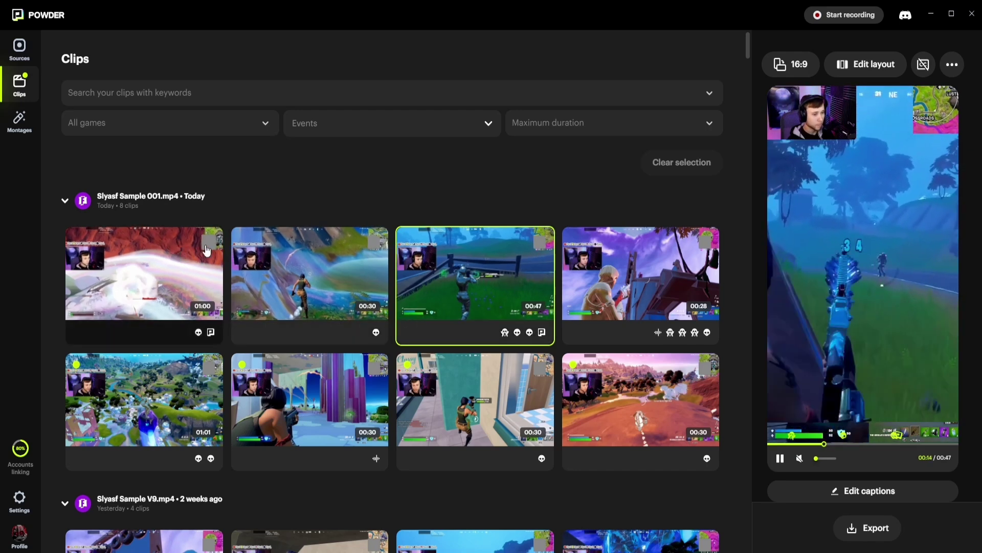
left_click(209, 241)
left_click(374, 241)
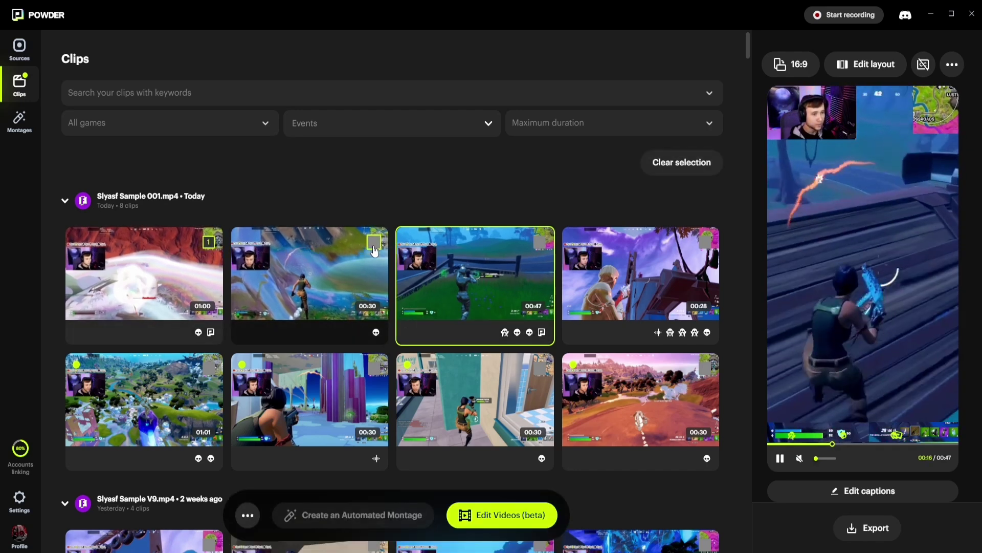
left_click(539, 243)
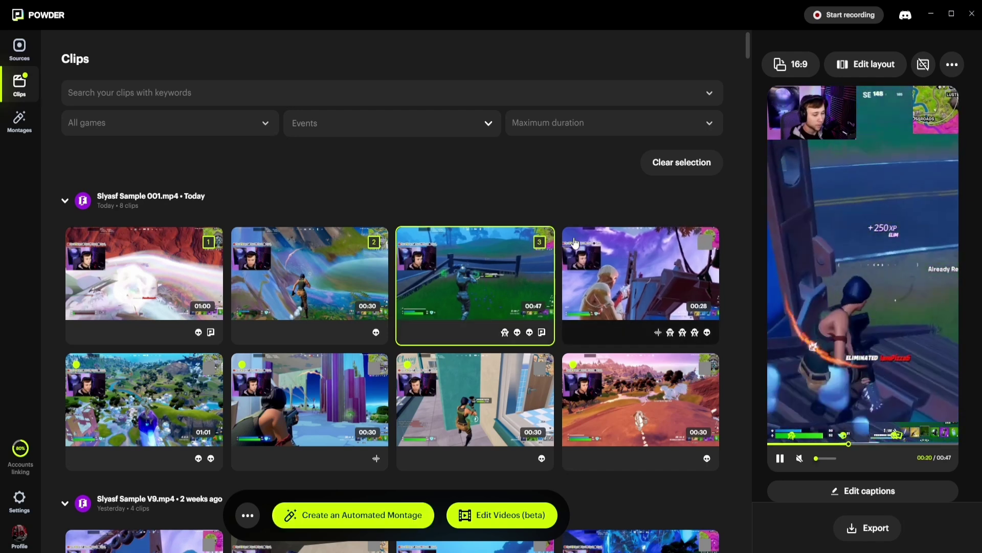
left_click(704, 242)
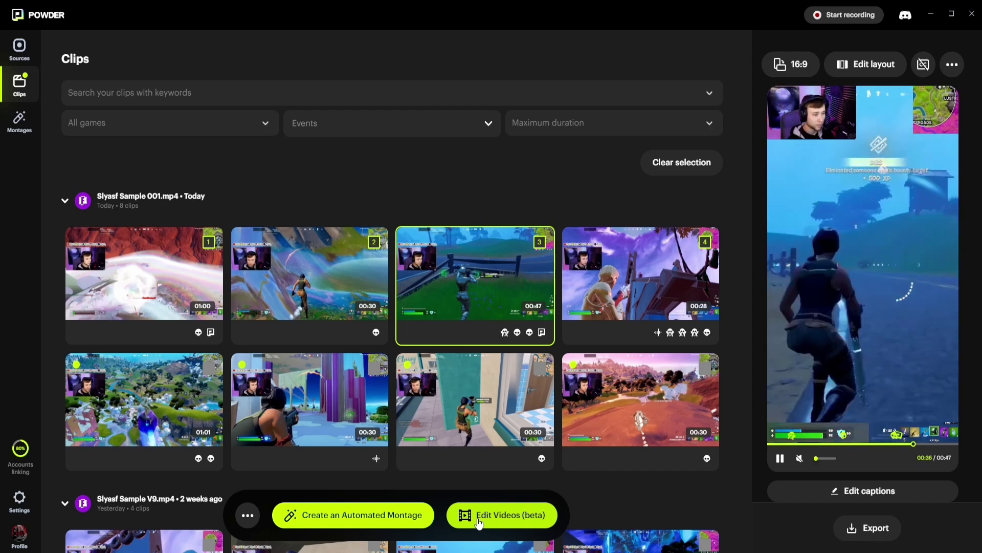
left_click(479, 522)
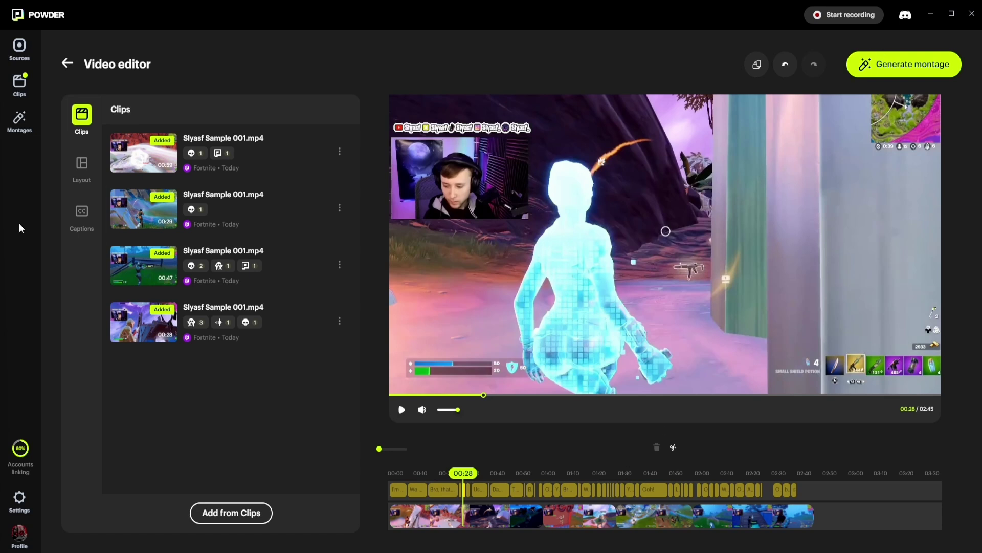
Turn on captions for the combined video and select the caption line at 00:28.
left_click(82, 213)
left_click(248, 114)
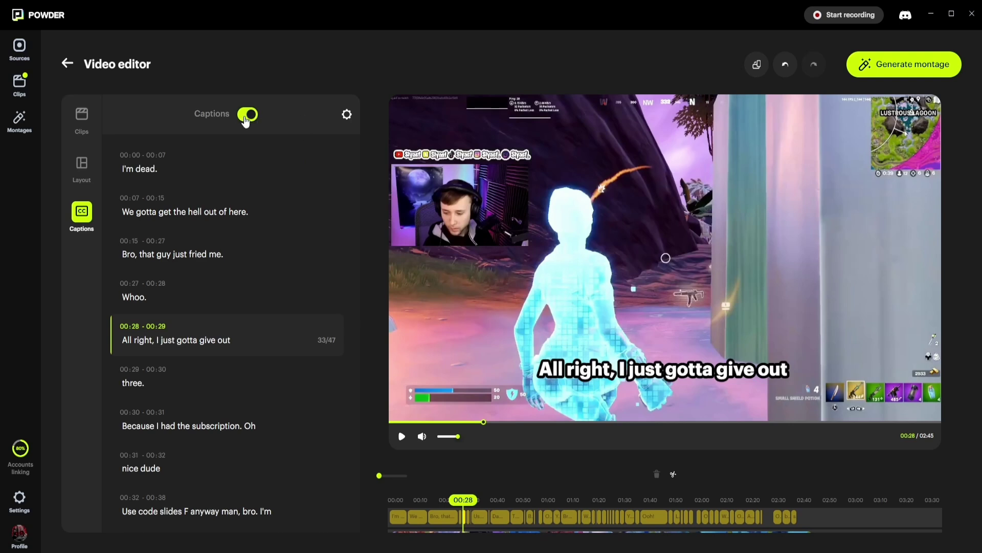
left_click(245, 340)
Generate the montage from the edited clips and browse the saved montages.
left_click(904, 67)
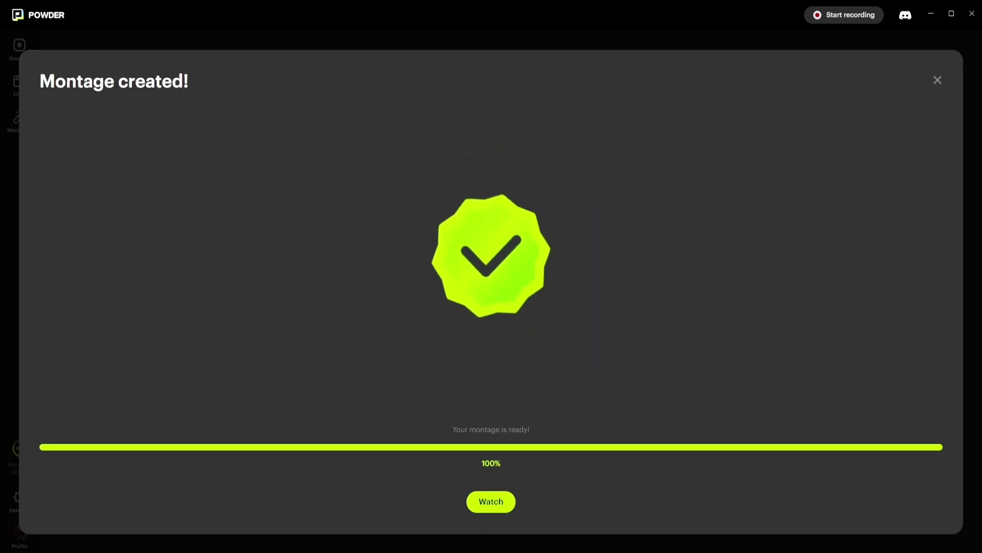
left_click(30, 136)
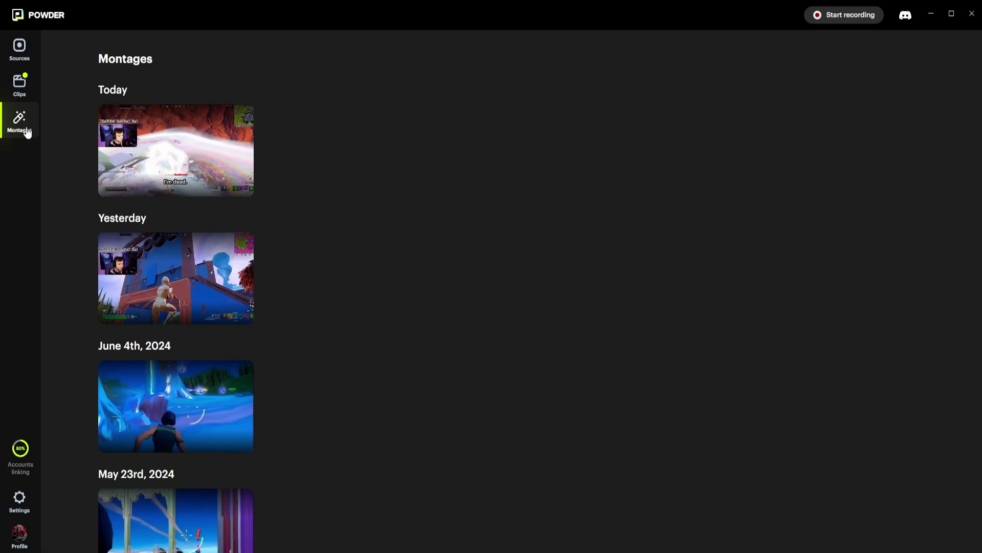
scroll(164, 251, "down", 4)
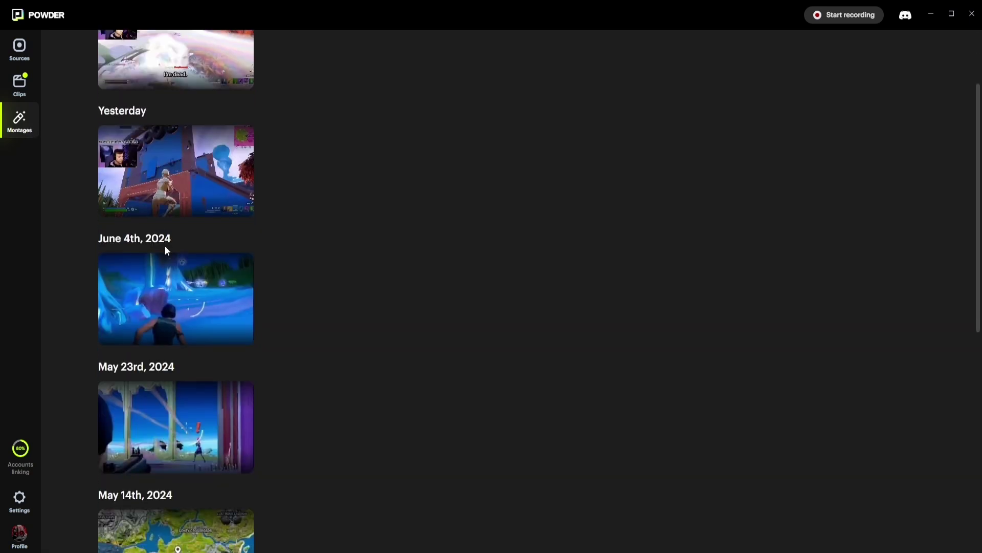